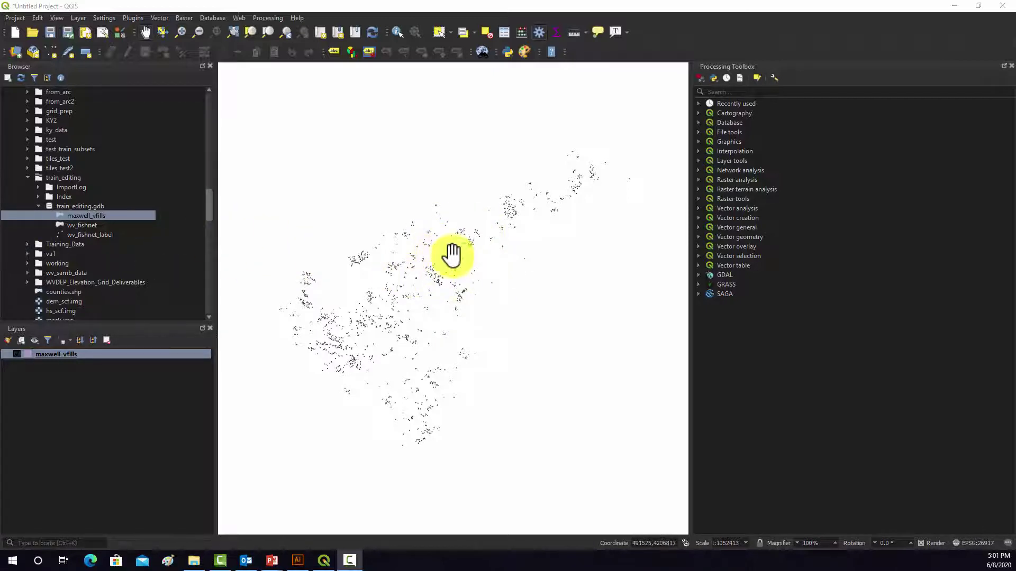
Export maxwell_vfills with Save Features As in GeoJSON format, browsing for the output file.
scroll(471, 259, up, 3)
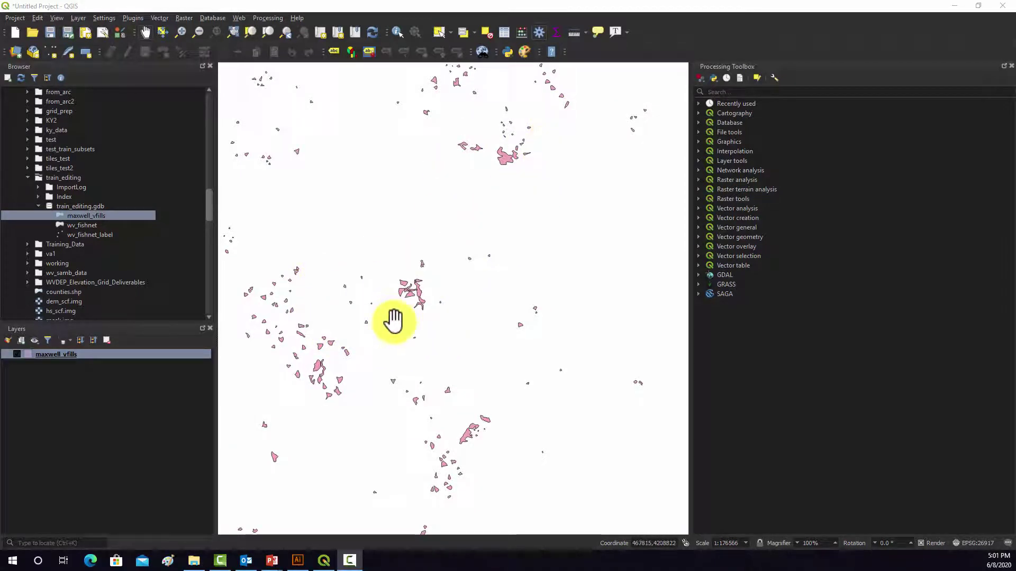
scroll(466, 276, down, 3)
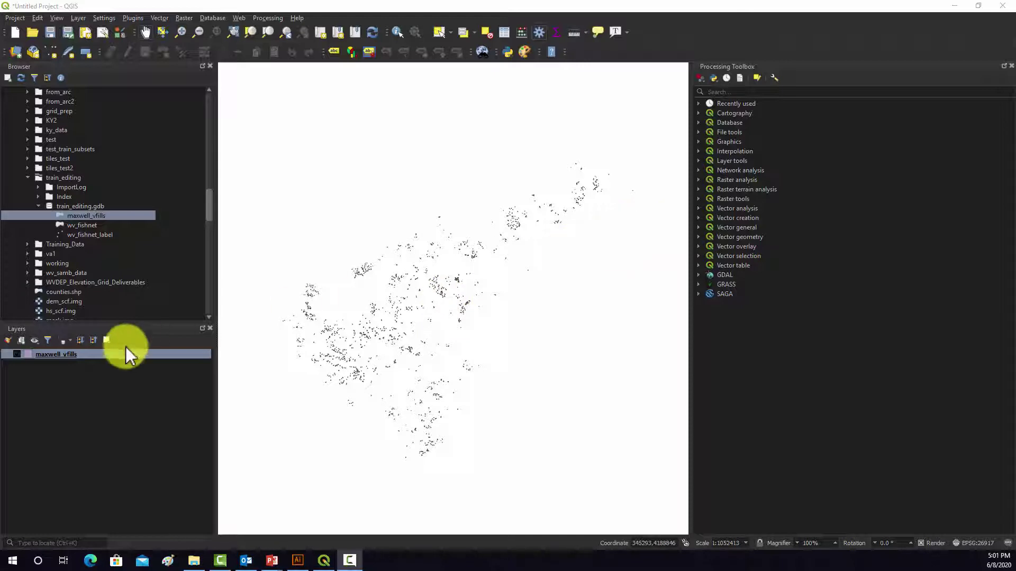
right_click(47, 354)
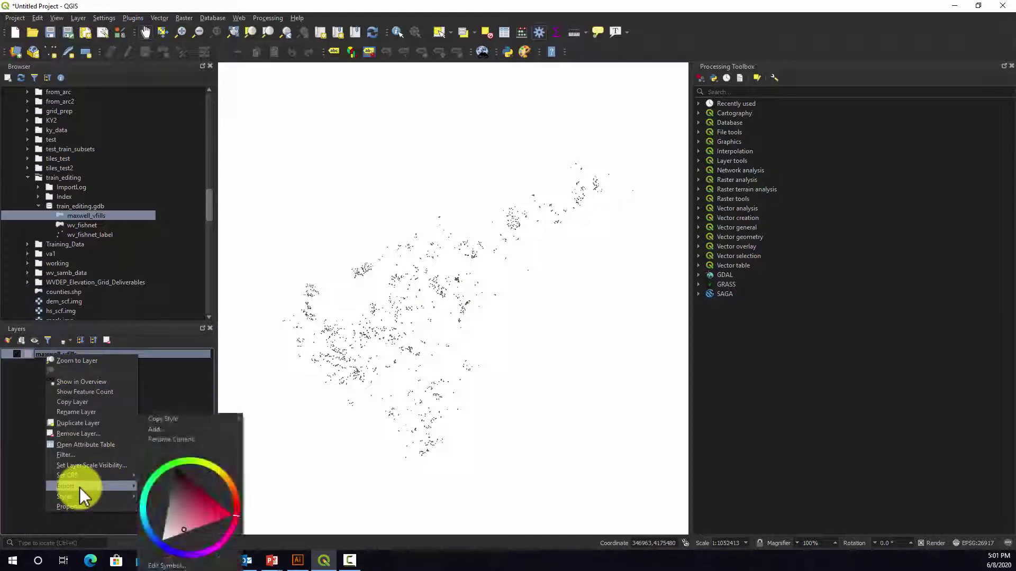
mouse_move(80, 487)
click(162, 486)
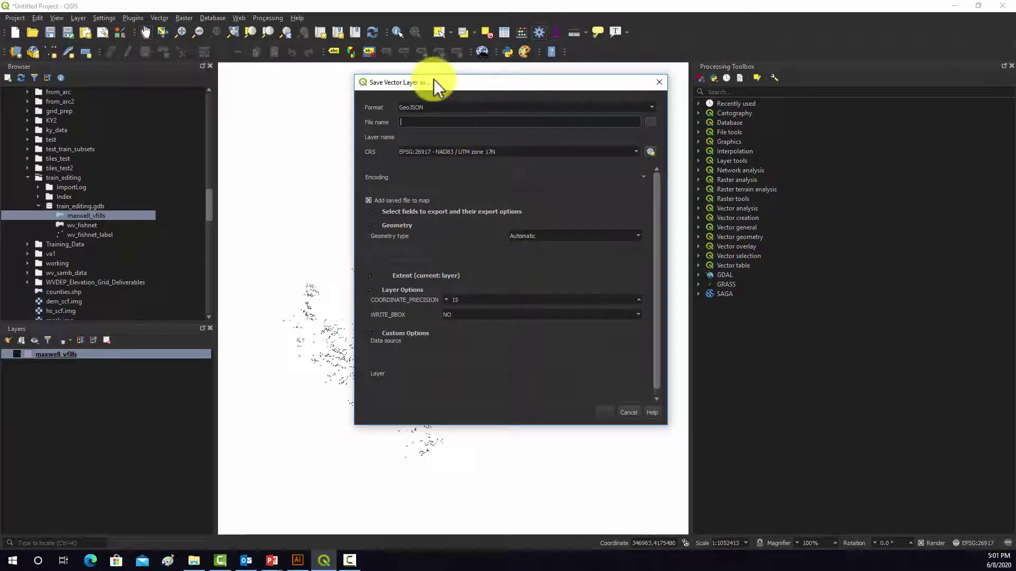
click(652, 107)
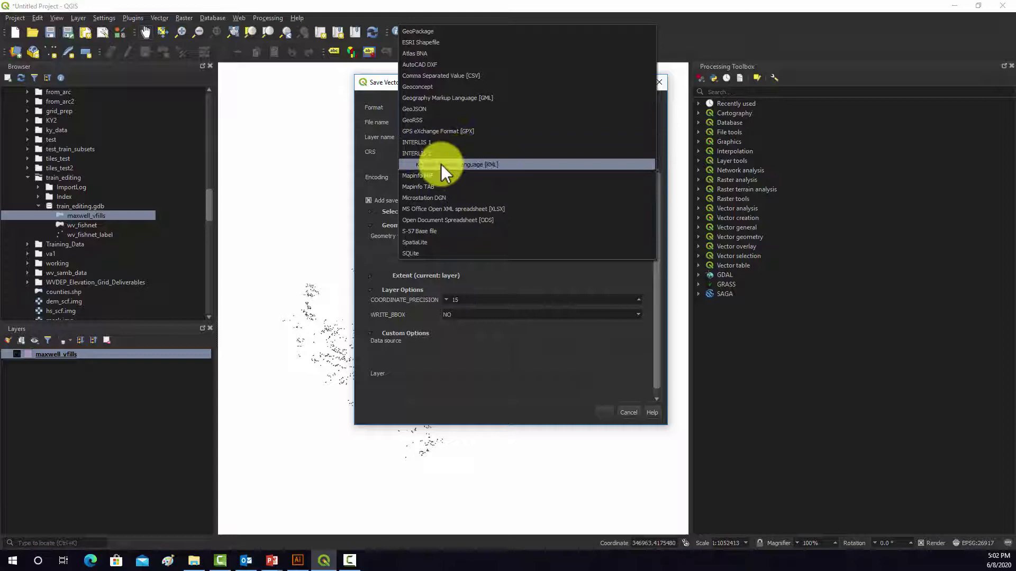
click(423, 109)
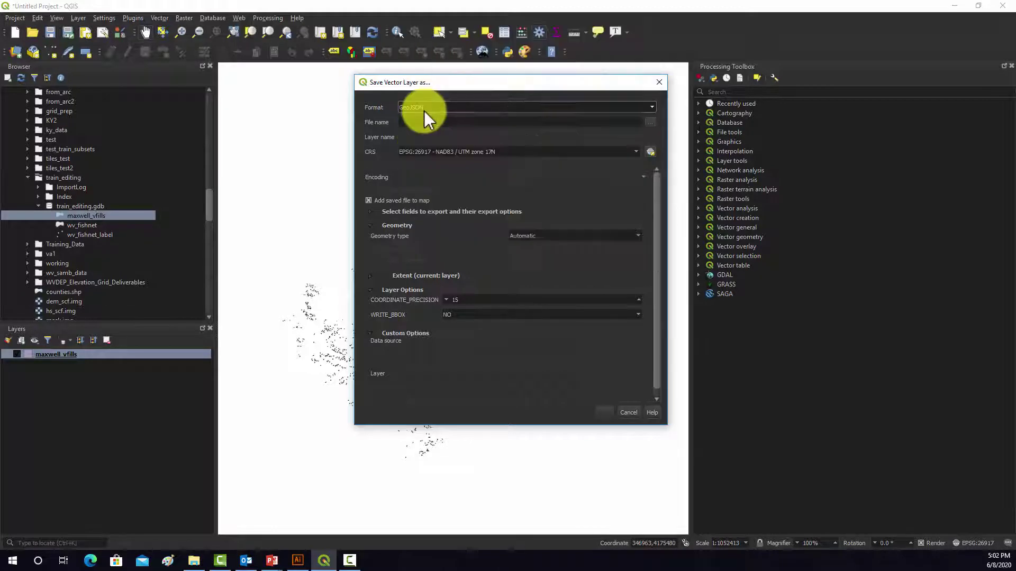
click(652, 122)
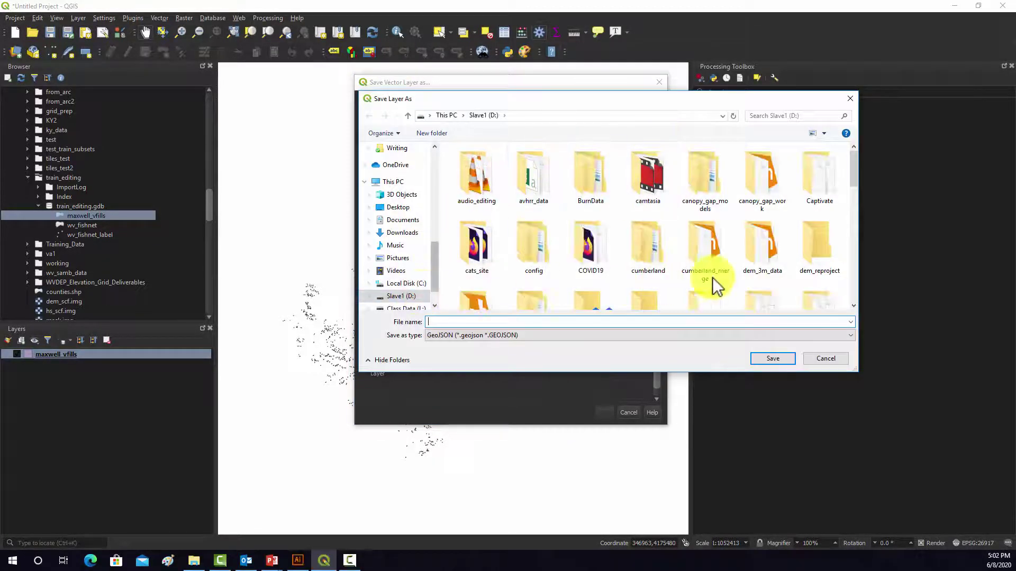
Name the output file vfills_gjson on the D: drive and save the choice.
scroll(858, 243, down, 10)
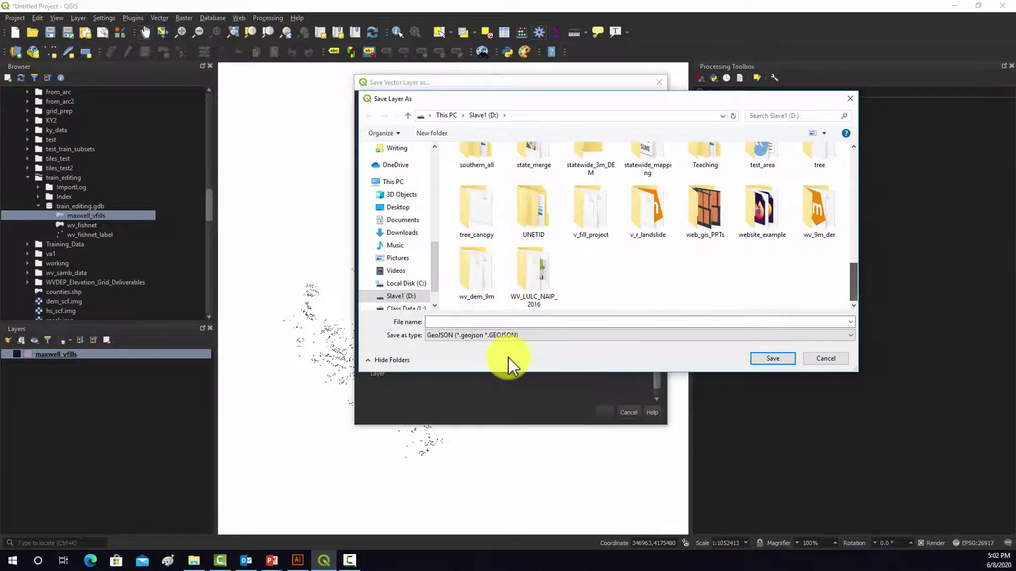
click(502, 322)
text(vfill)
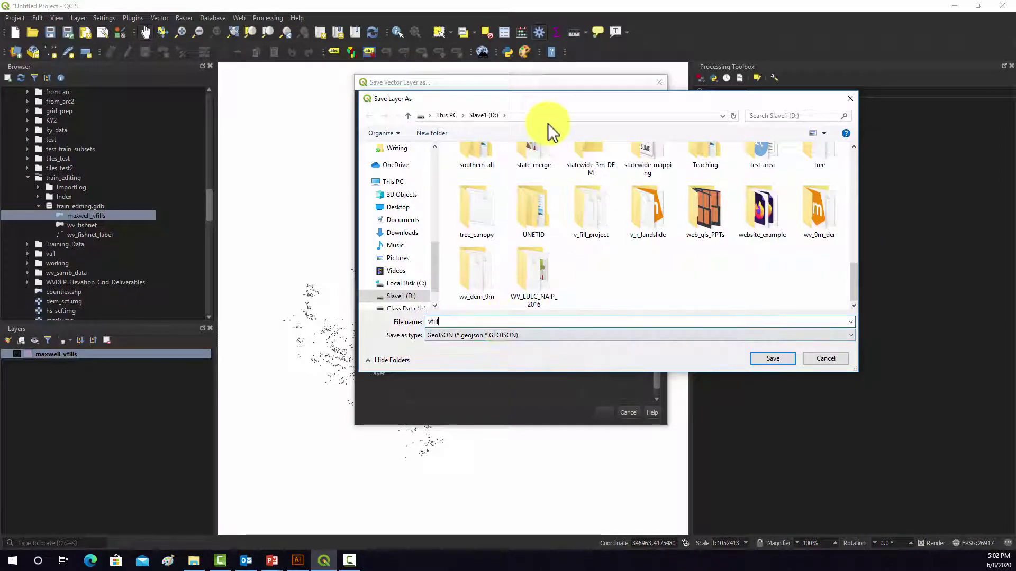
text(s_gjson)
click(782, 359)
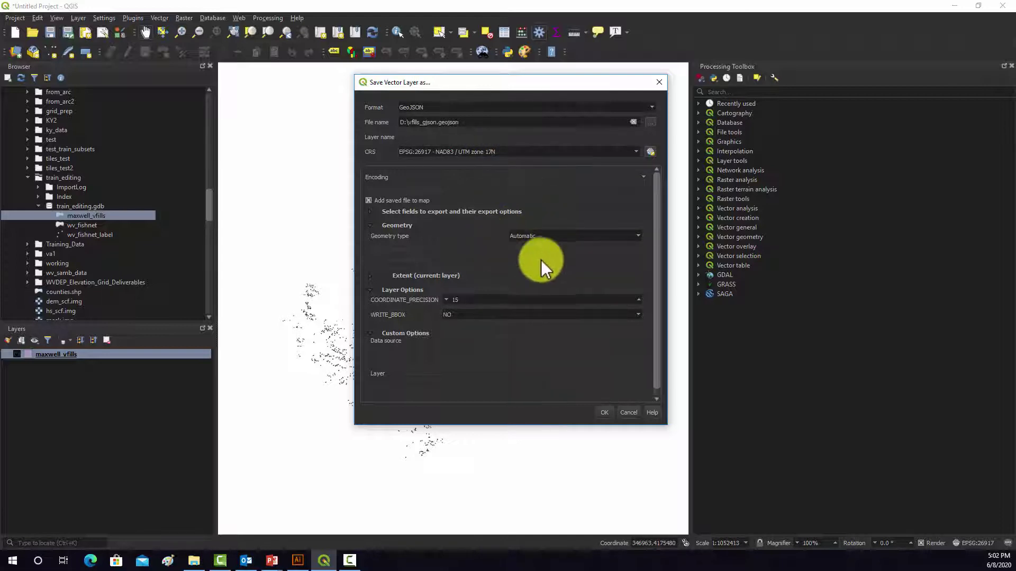
Set COORDINATE_PRECISION to 4 and WRITE_BBOX to YES.
double_click(460, 302)
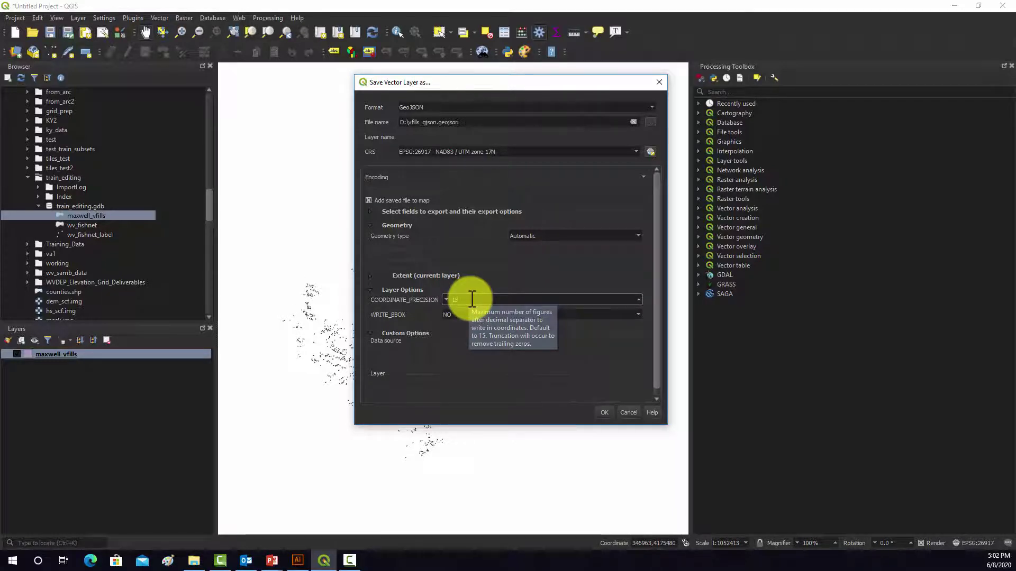
click(447, 298)
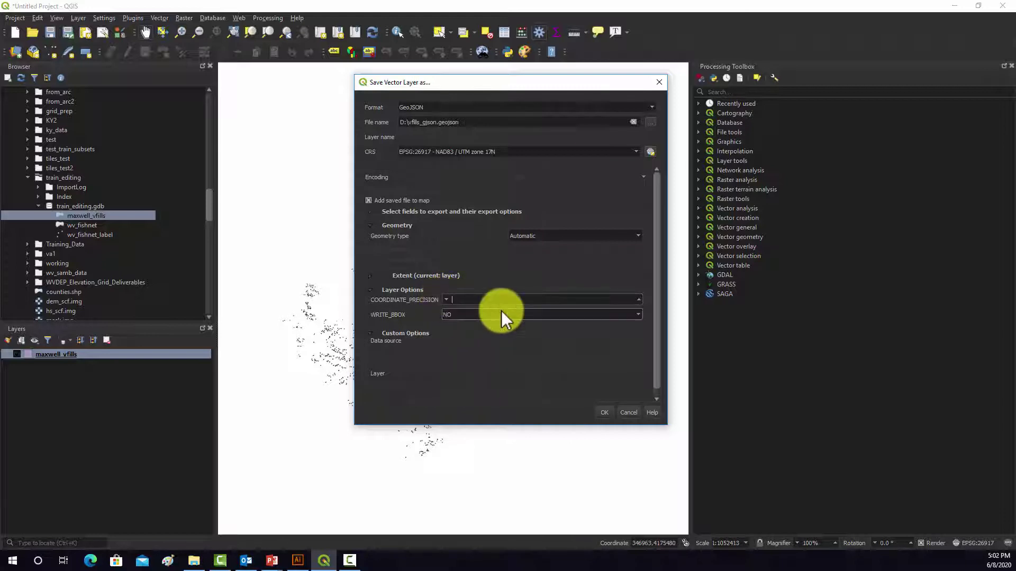
text(4)
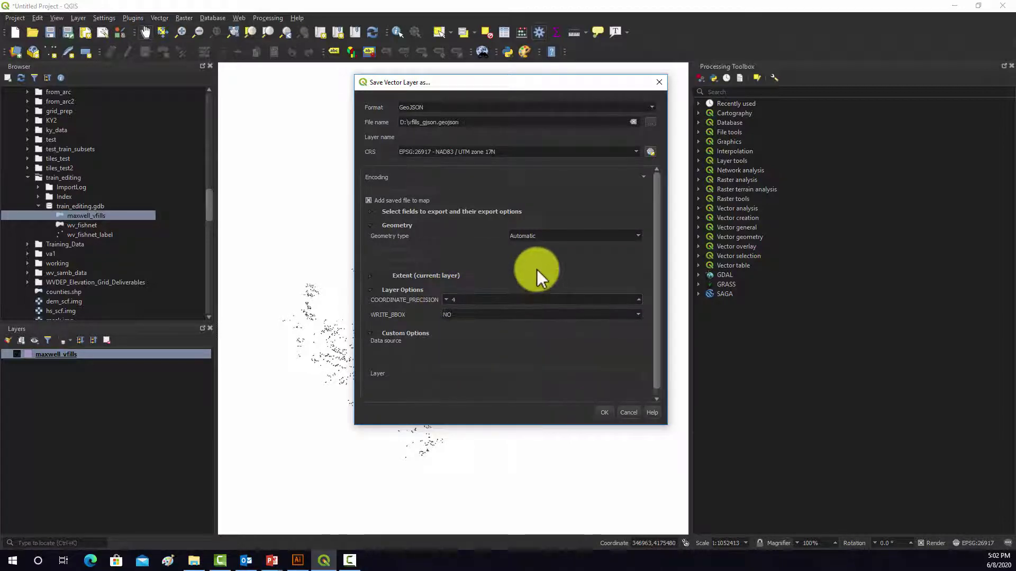
click(510, 314)
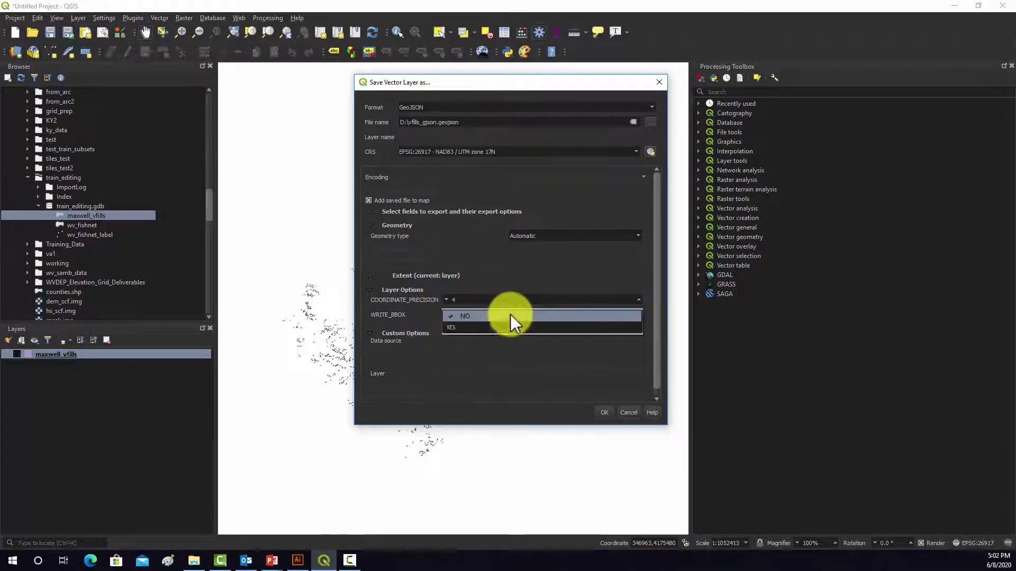
click(469, 329)
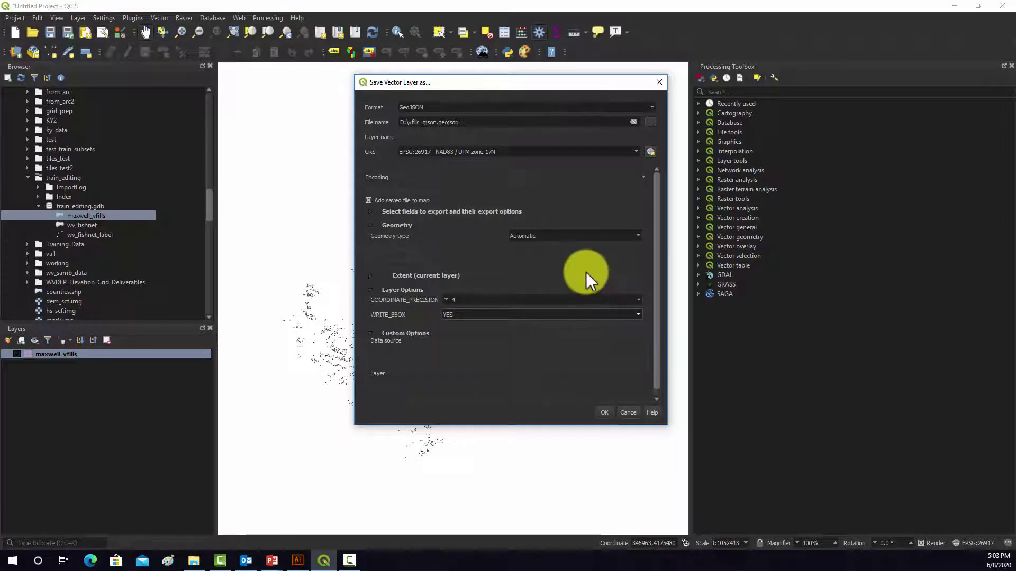
Set the geometry type to Polygon and run the export.
click(609, 236)
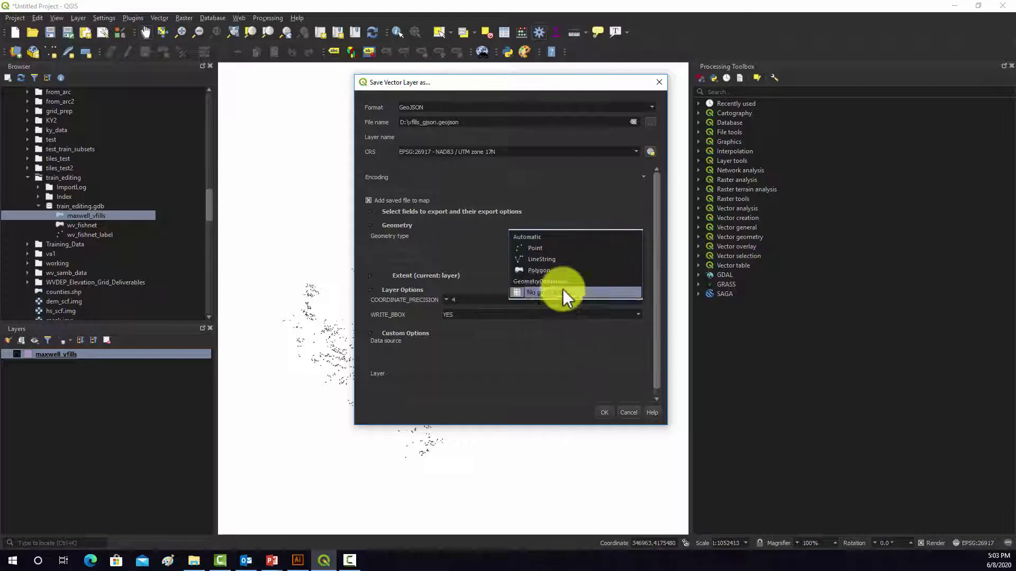
click(457, 240)
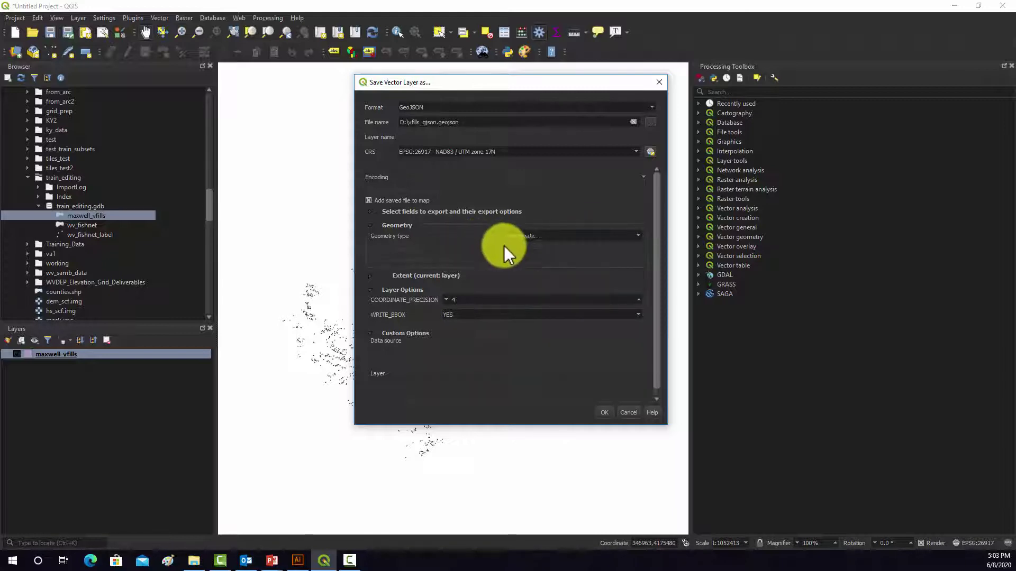
click(556, 234)
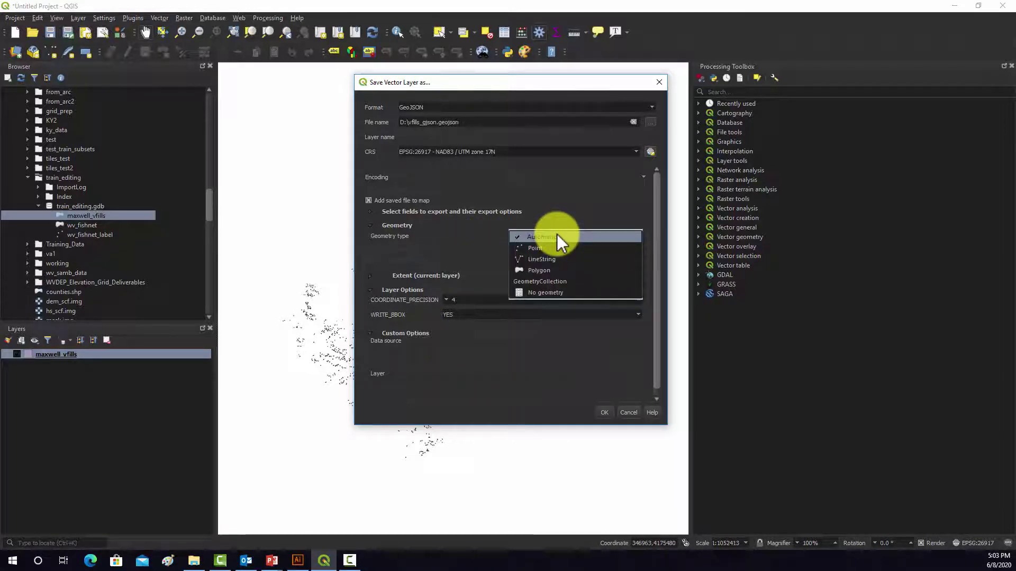
click(537, 270)
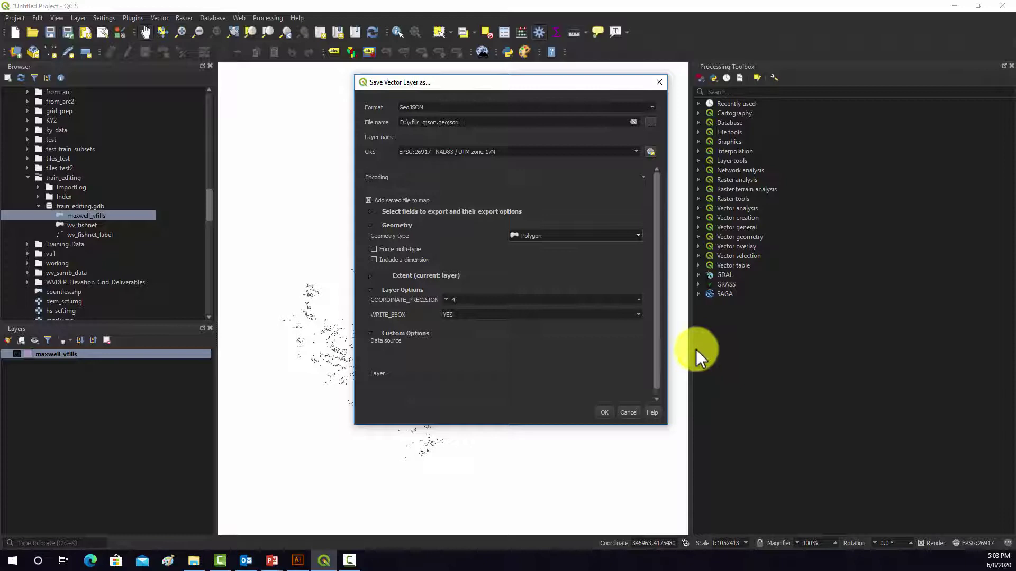
click(604, 413)
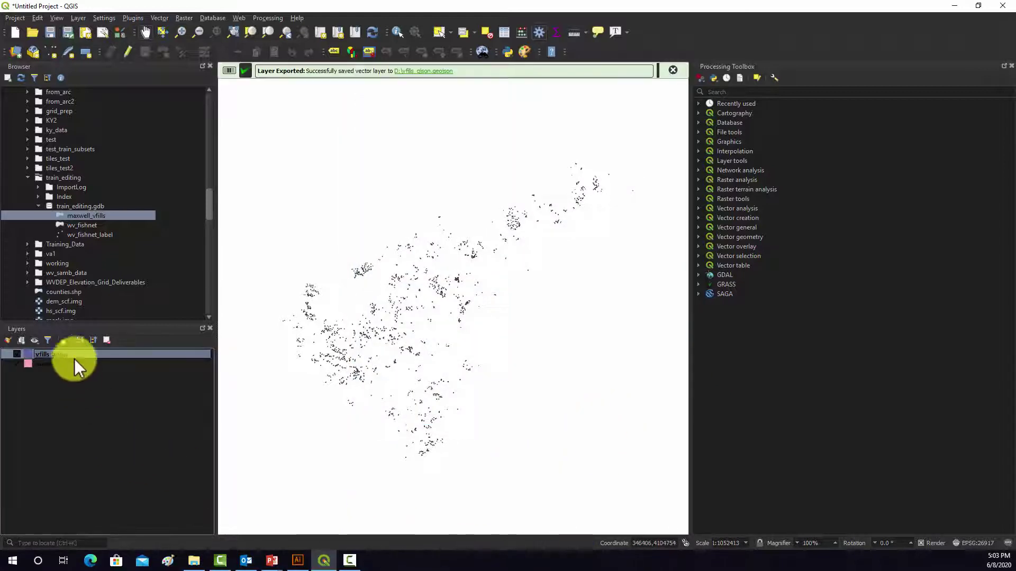
Select the vfills_gjson layer and zoom the map in on its polygons.
click(16, 364)
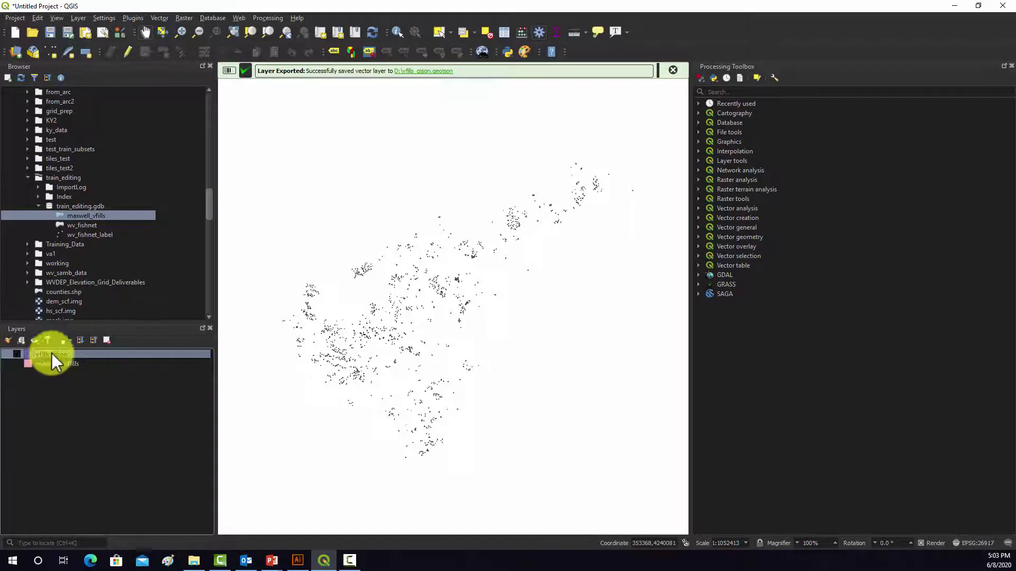
scroll(431, 324, up, 4)
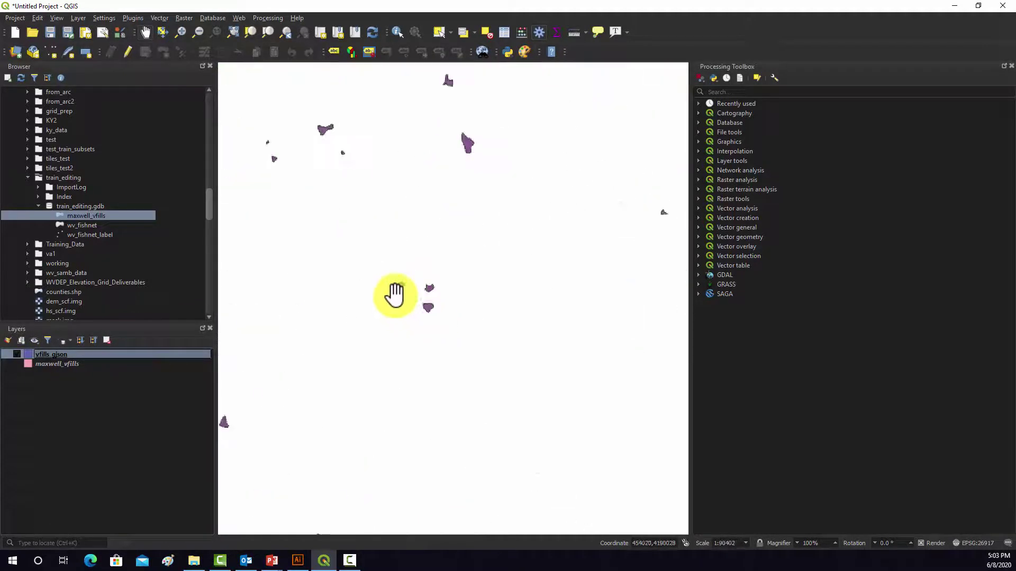
scroll(431, 293, up, 2)
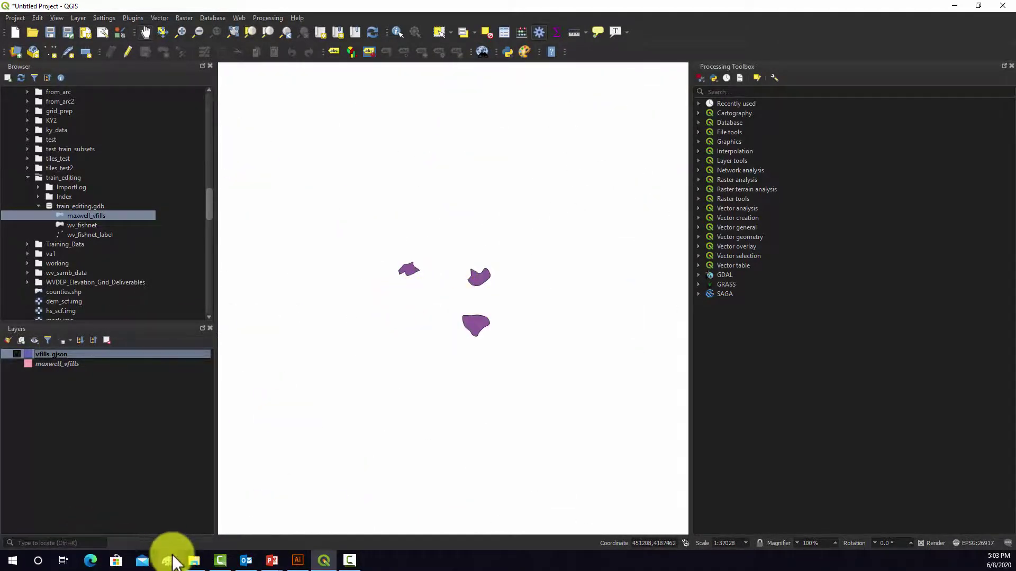
Open vfills_gjson.geojson from Slave1 (D:) in WordPad via Open with.
click(194, 561)
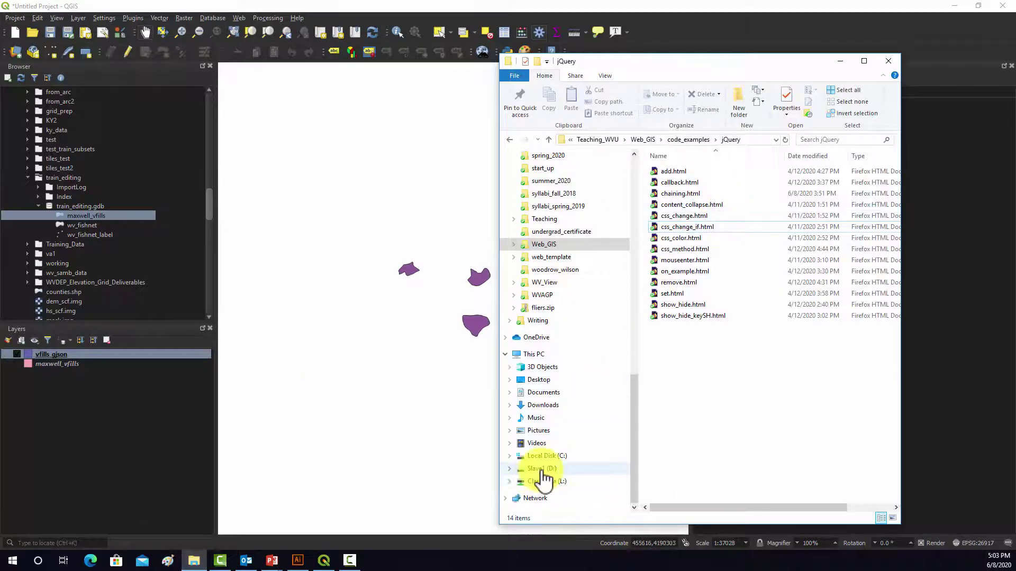
click(542, 469)
scroll(733, 397, down, 20)
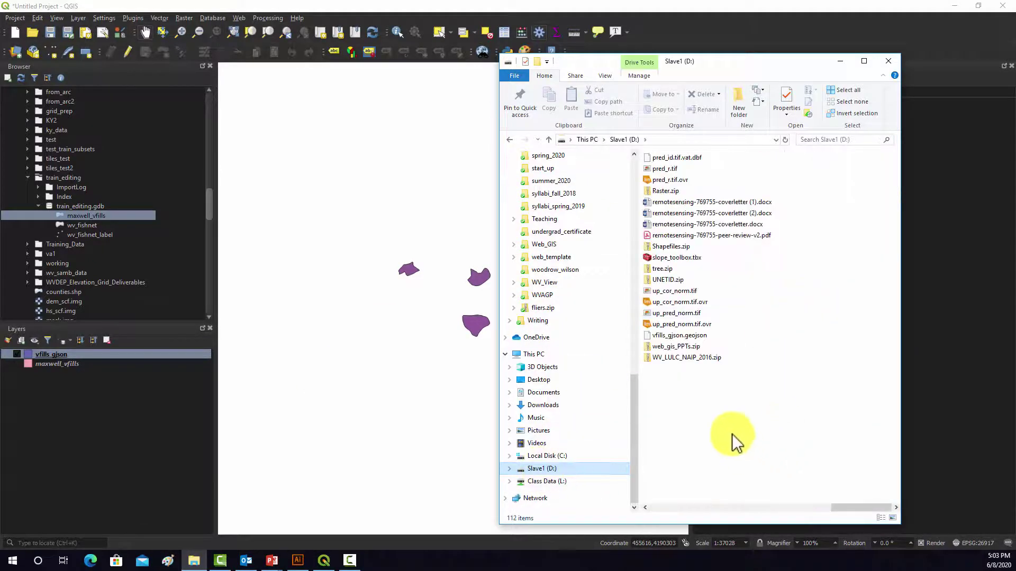
right_click(665, 335)
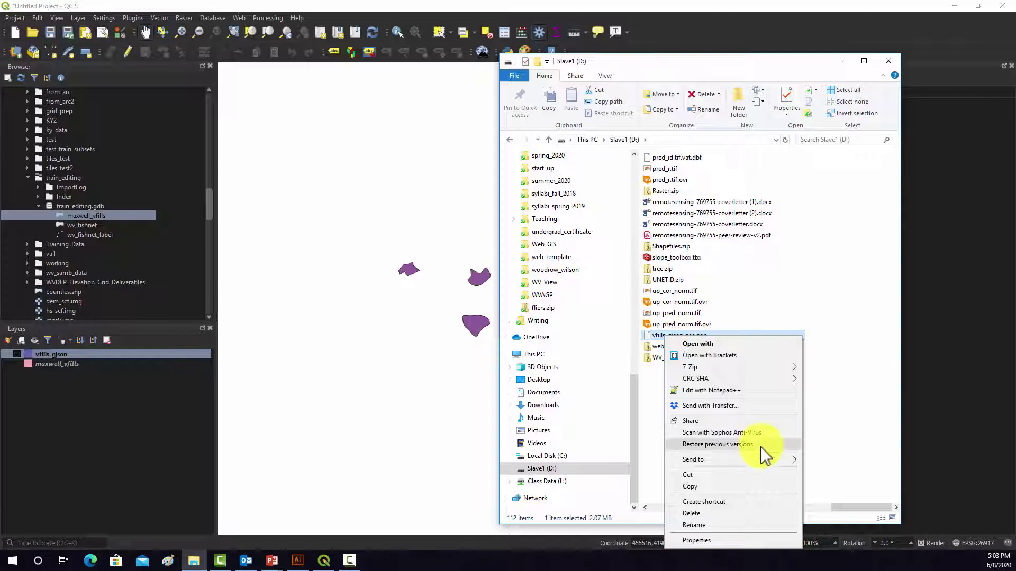
click(694, 344)
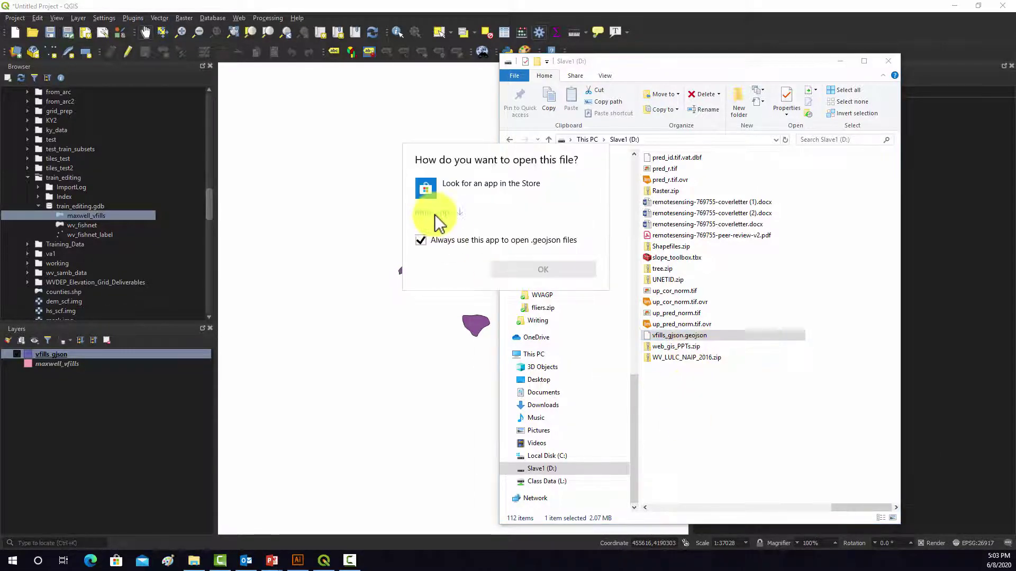
click(435, 213)
scroll(503, 254, down, 3)
click(485, 317)
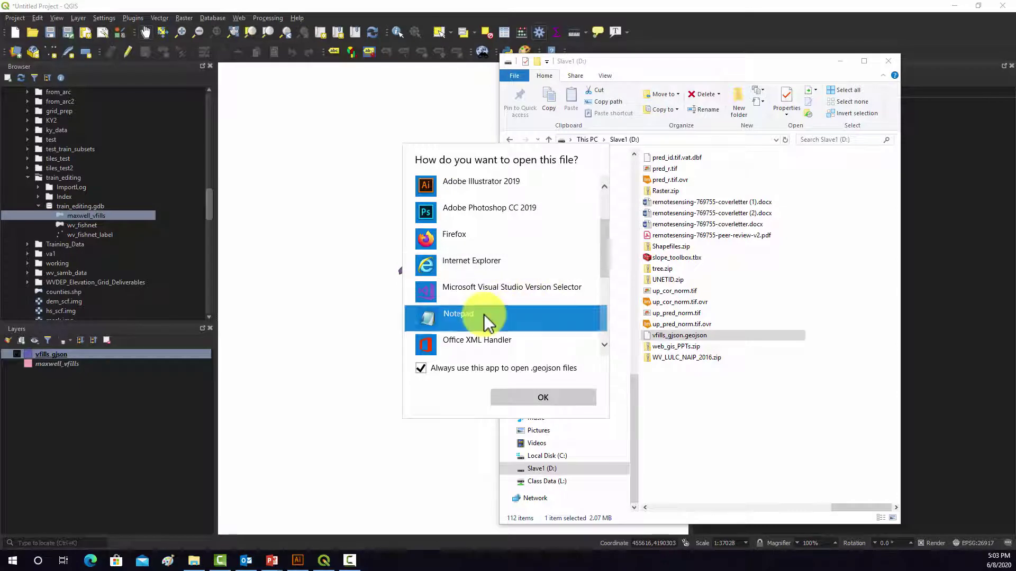
scroll(499, 323, up, 2)
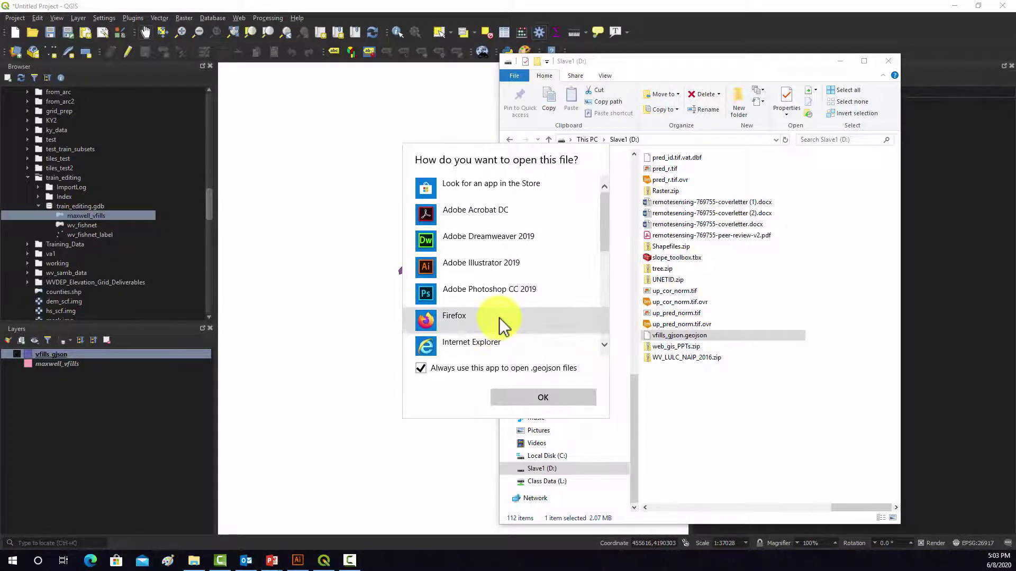
scroll(502, 324, down, 5)
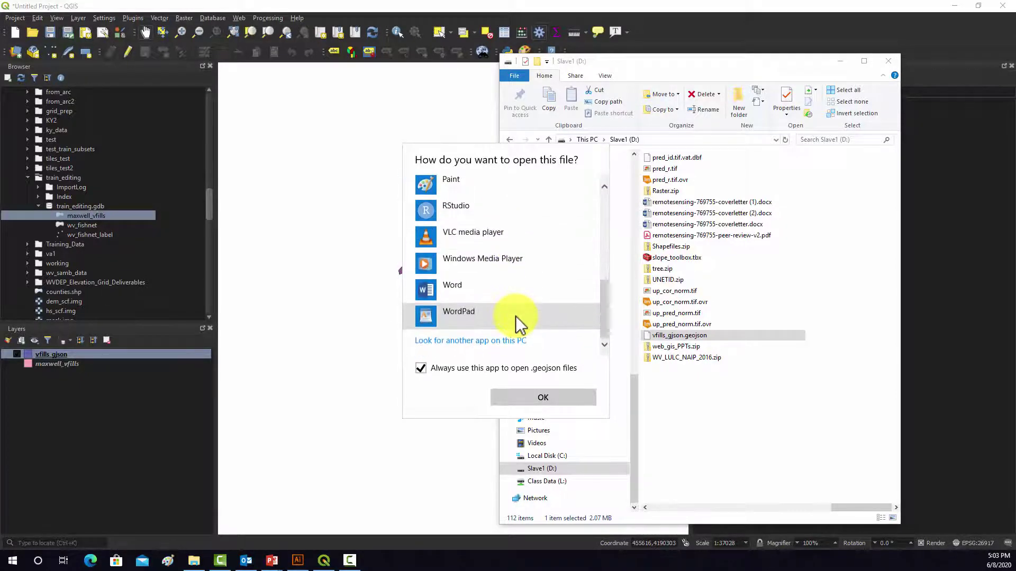
click(476, 320)
click(541, 402)
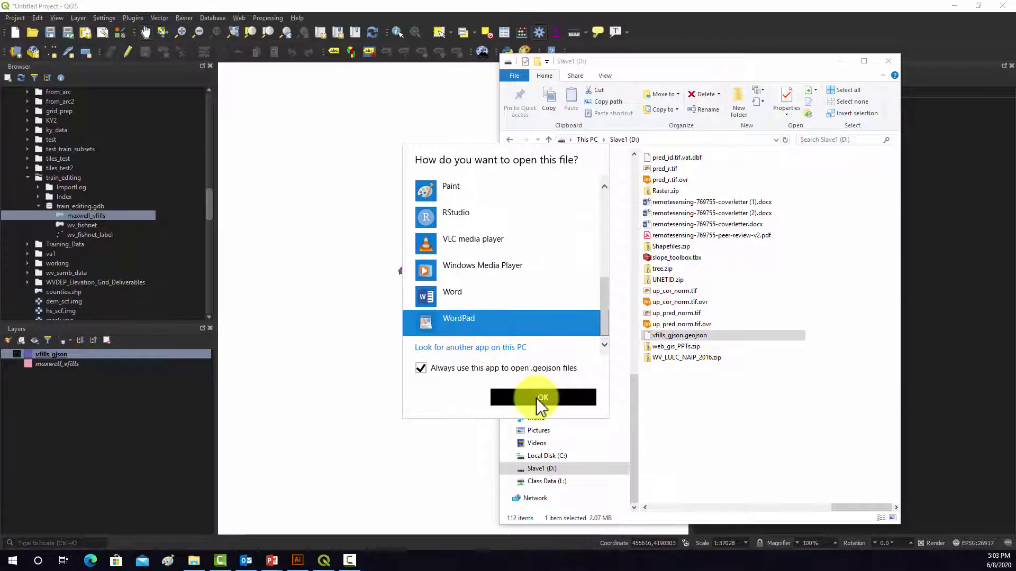
Bring up the full Open with app list for vfills_gjson.geojson again.
right_click(665, 336)
click(698, 208)
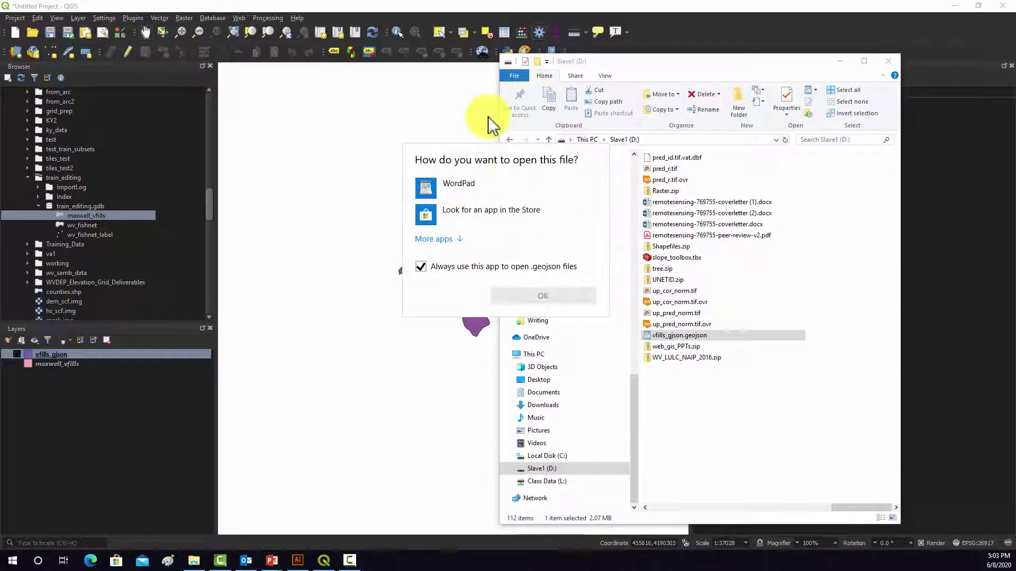
click(442, 239)
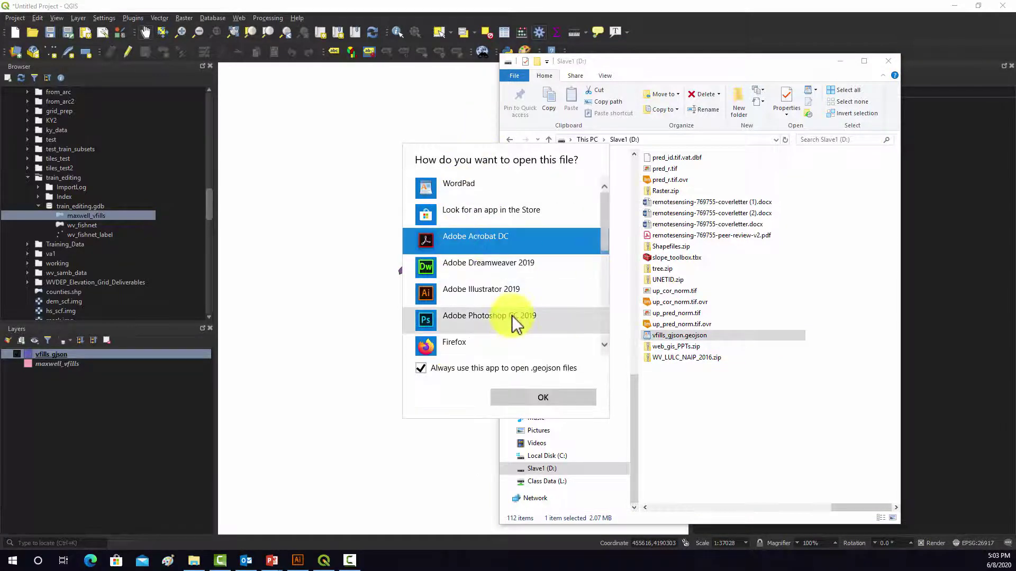
scroll(516, 322, down, 3)
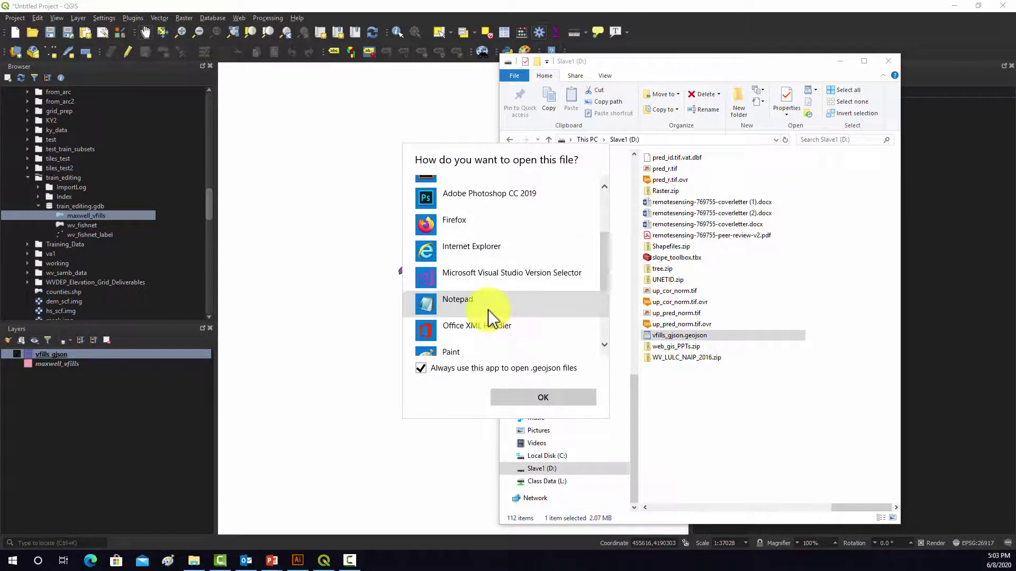
Open the GeoJSON file in Notepad and scroll through its FeatureCollection text.
click(468, 305)
click(538, 401)
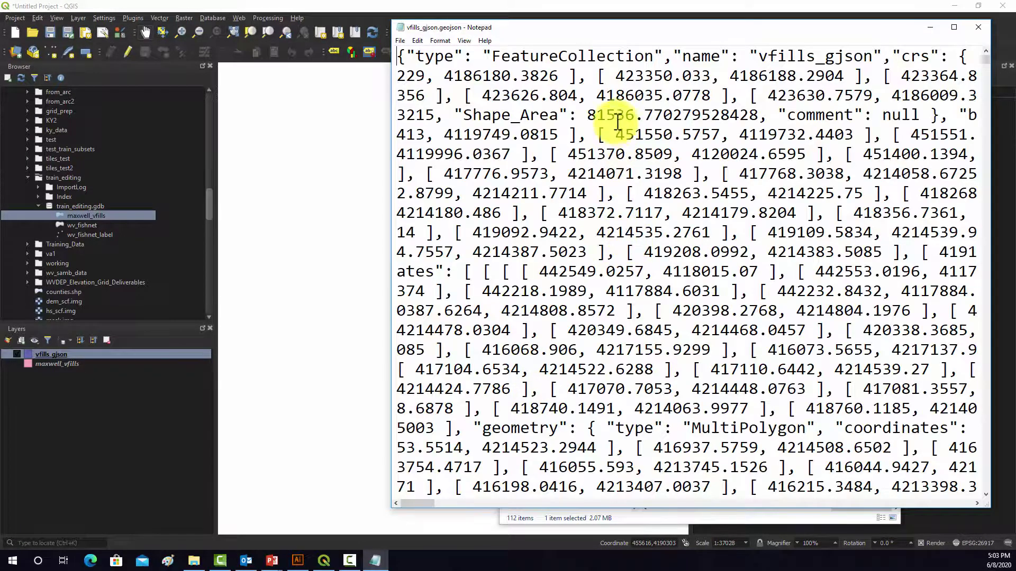
scroll(626, 148, down, 3)
scroll(625, 148, up, 3)
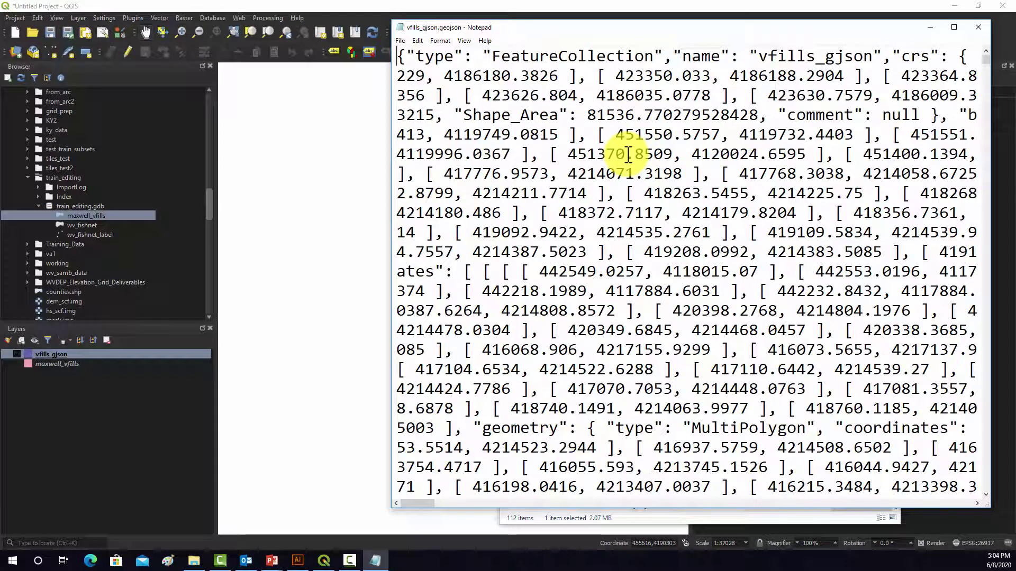
drag(986, 60, 991, 195)
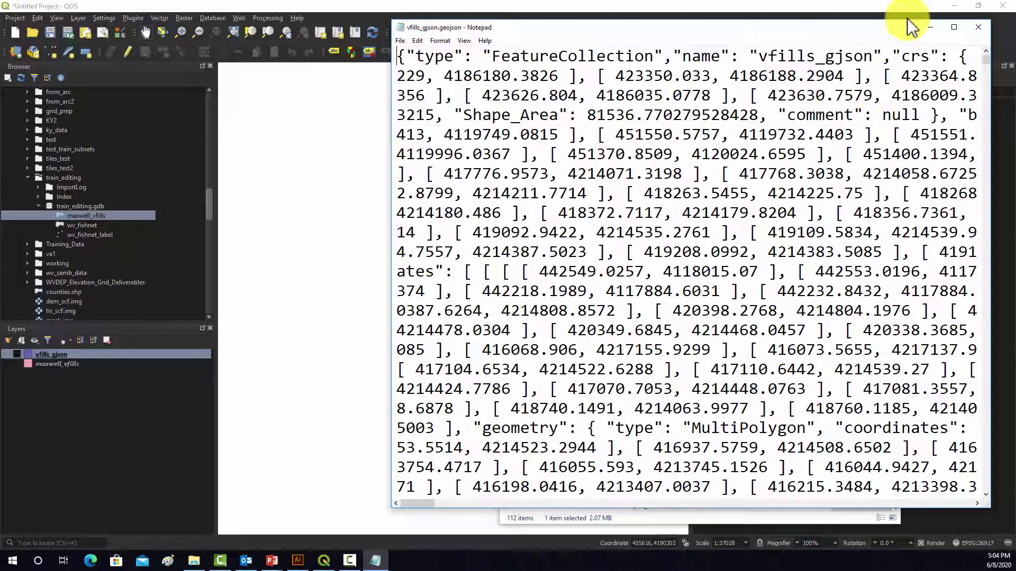
Close Notepad and the File Explorer window.
click(979, 27)
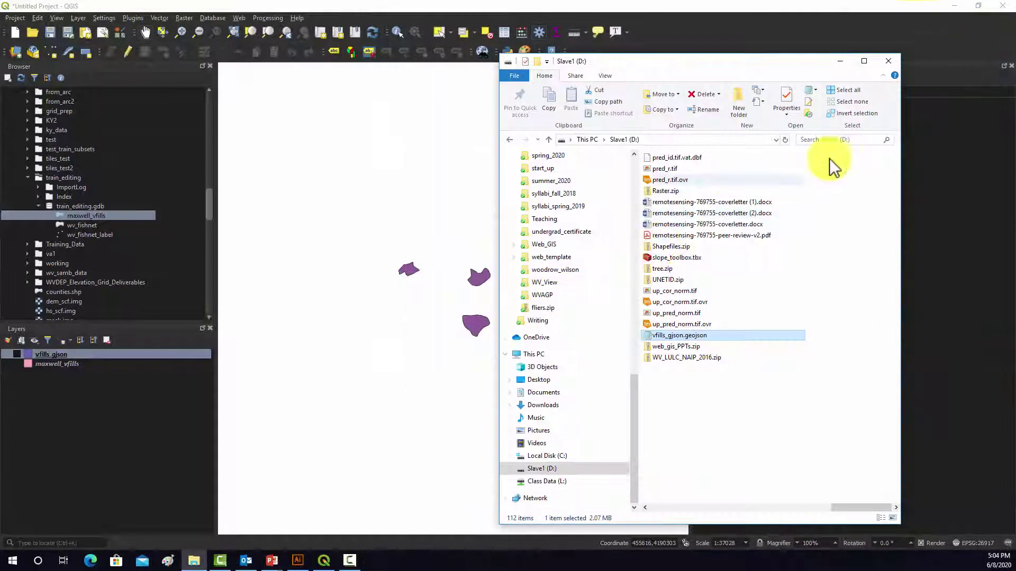
click(897, 62)
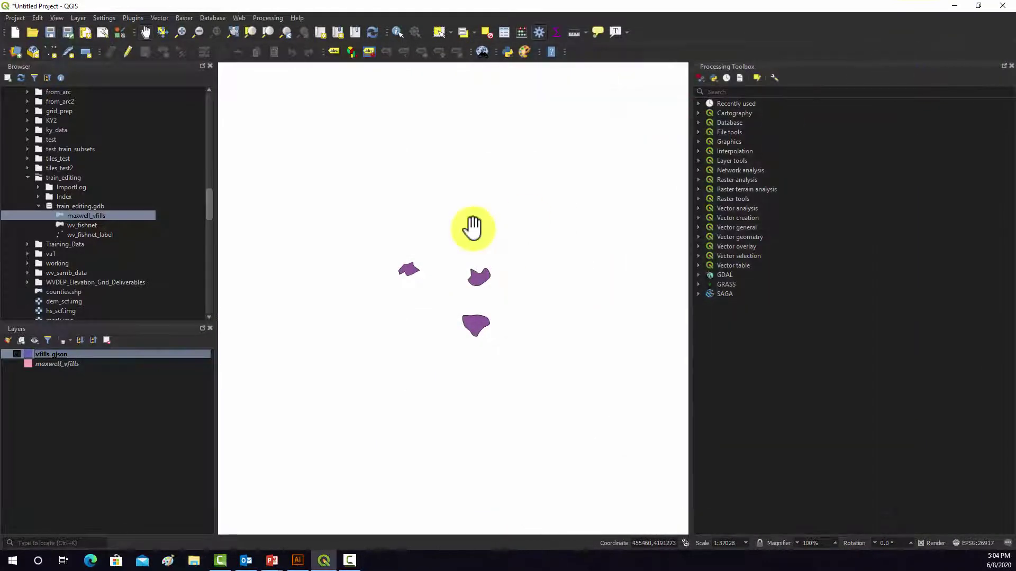